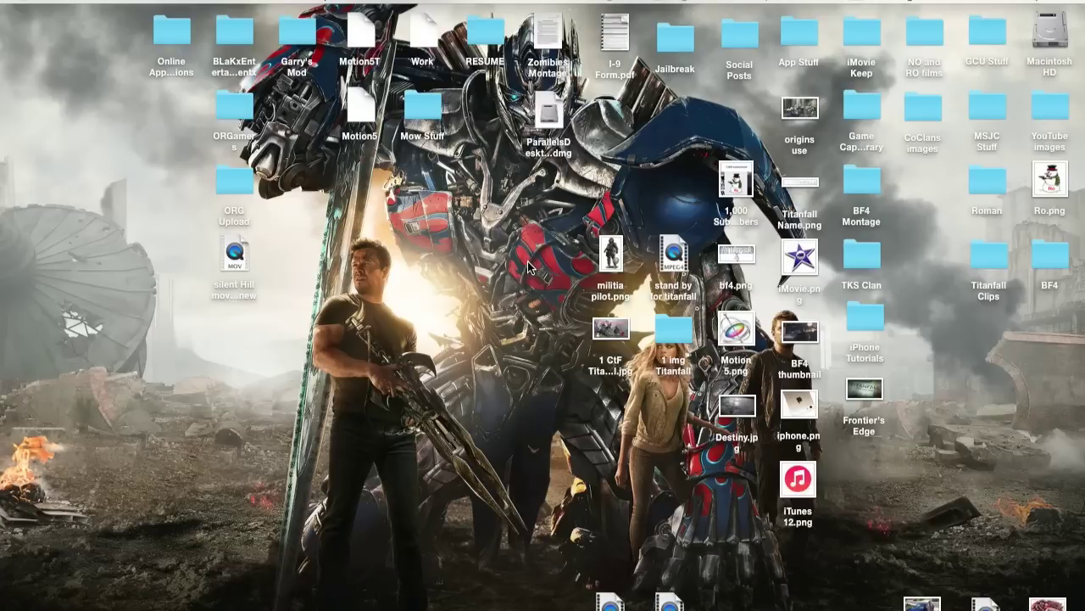
Step: Open iTunes and check its version information in the About window
{"action": "mouse_move", "coordinate": [2, 248]}
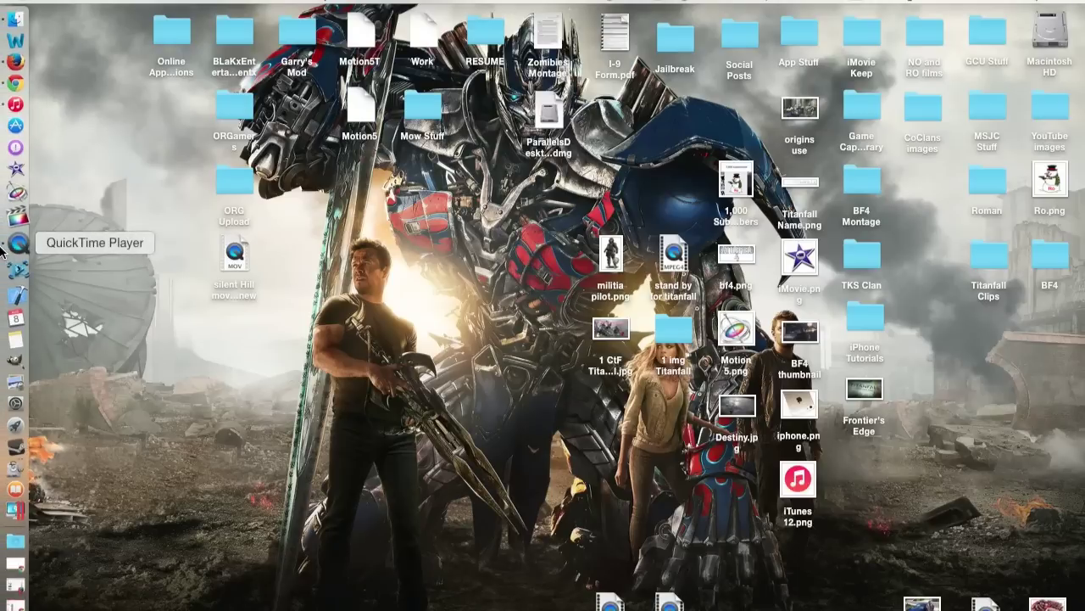
{"action": "left_click", "coordinate": [17, 117]}
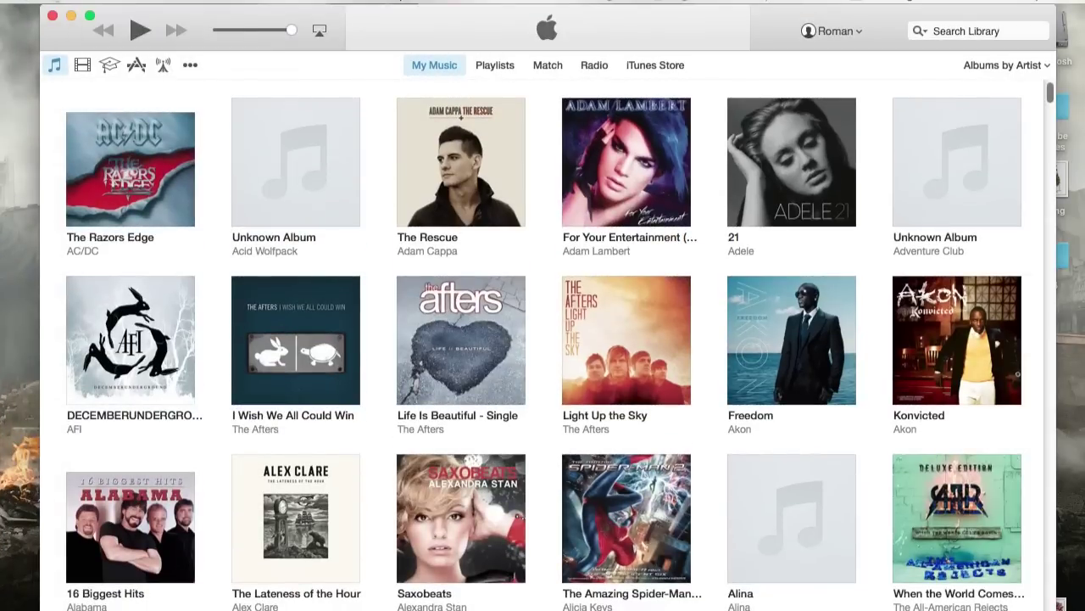
{"action": "left_click", "coordinate": [58, 3]}
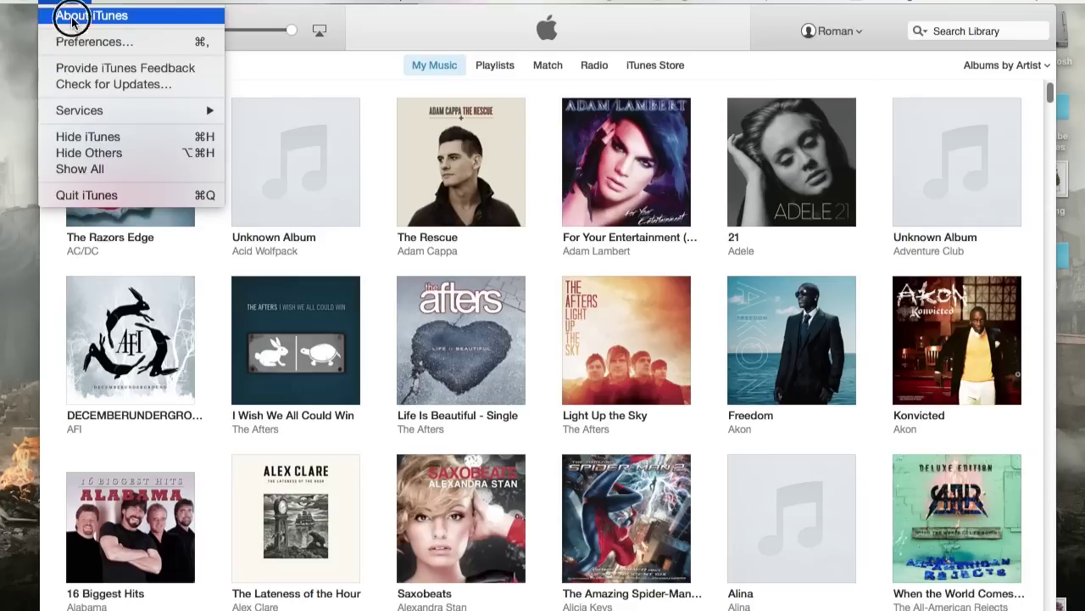
{"action": "left_click", "coordinate": [72, 14]}
{"action": "left_click_drag", "start_coordinate": [481, 150], "coordinate": [576, 172]}
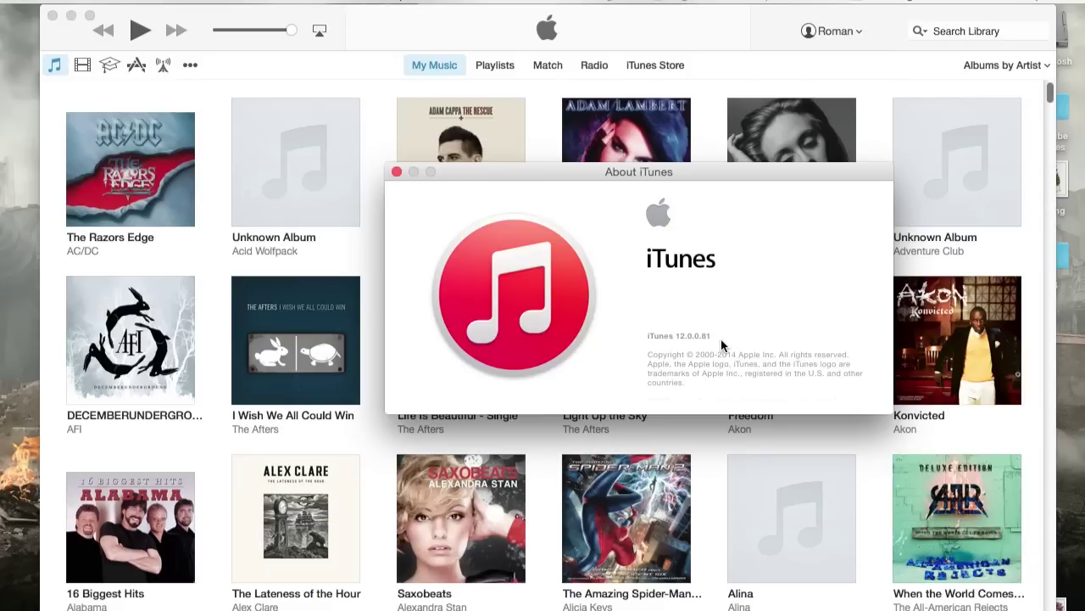
{"action": "left_click", "coordinate": [396, 172]}
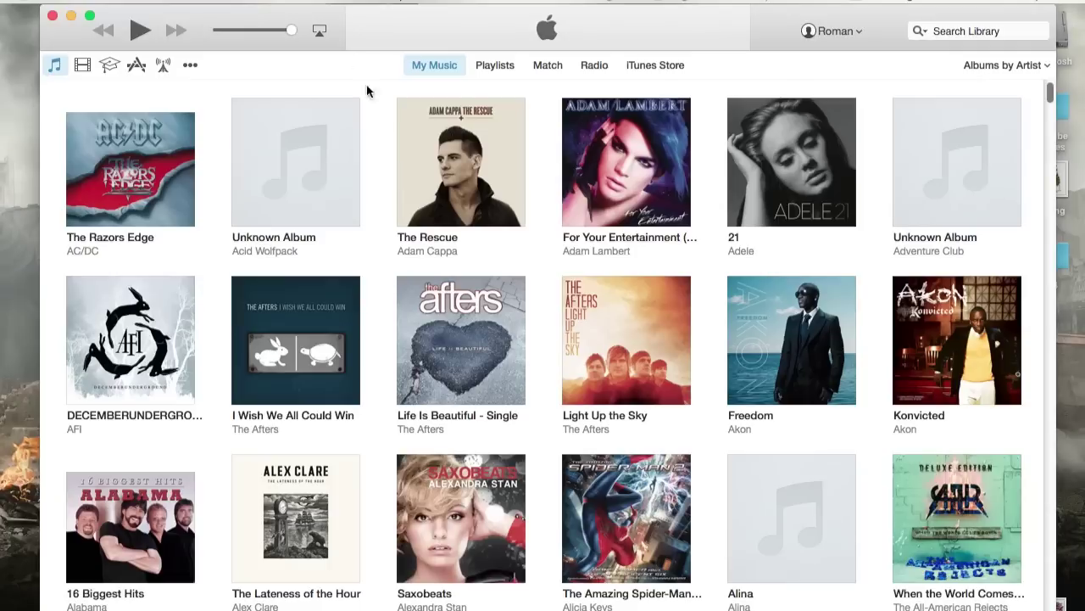
{"action": "left_click", "coordinate": [326, 9]}
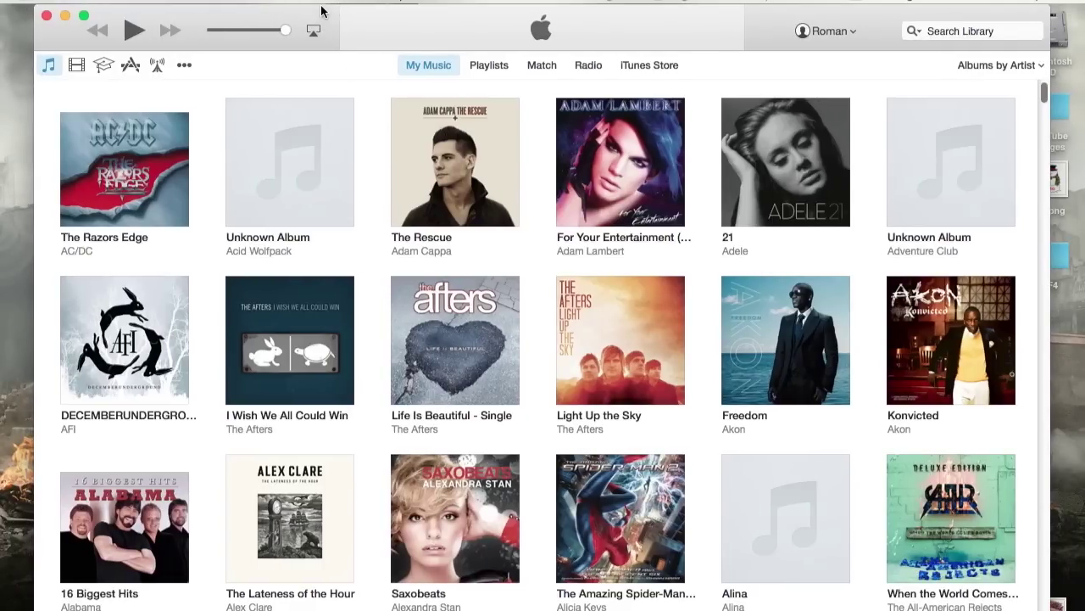
{"action": "left_click_drag", "start_coordinate": [305, 13], "coordinate": [314, 7]}
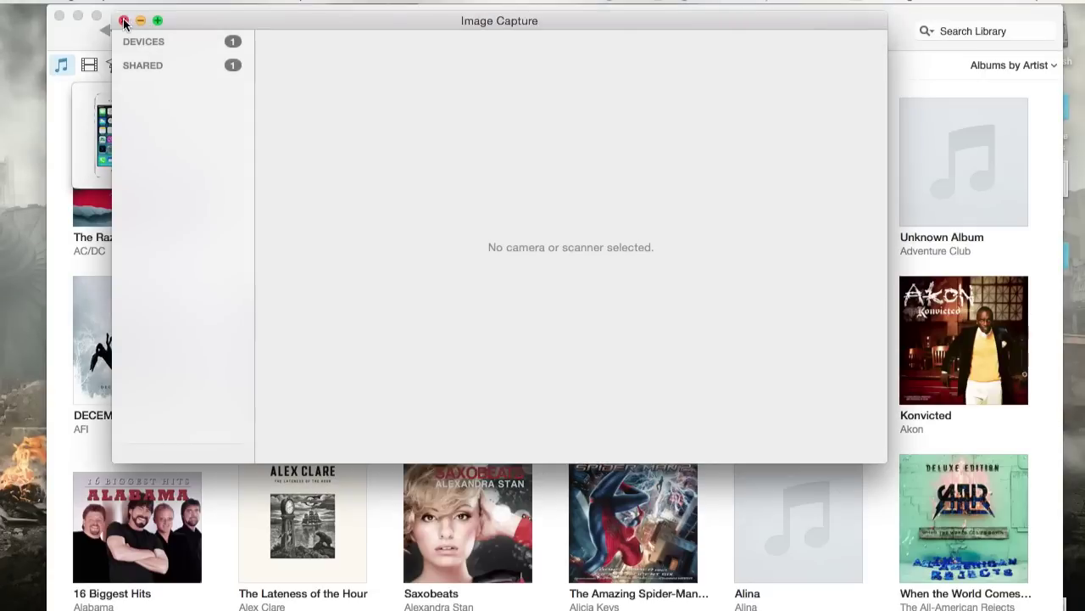
Step: Close the Image Capture window and open the connected iPhone's summary page in iTunes
{"action": "left_click", "coordinate": [123, 23]}
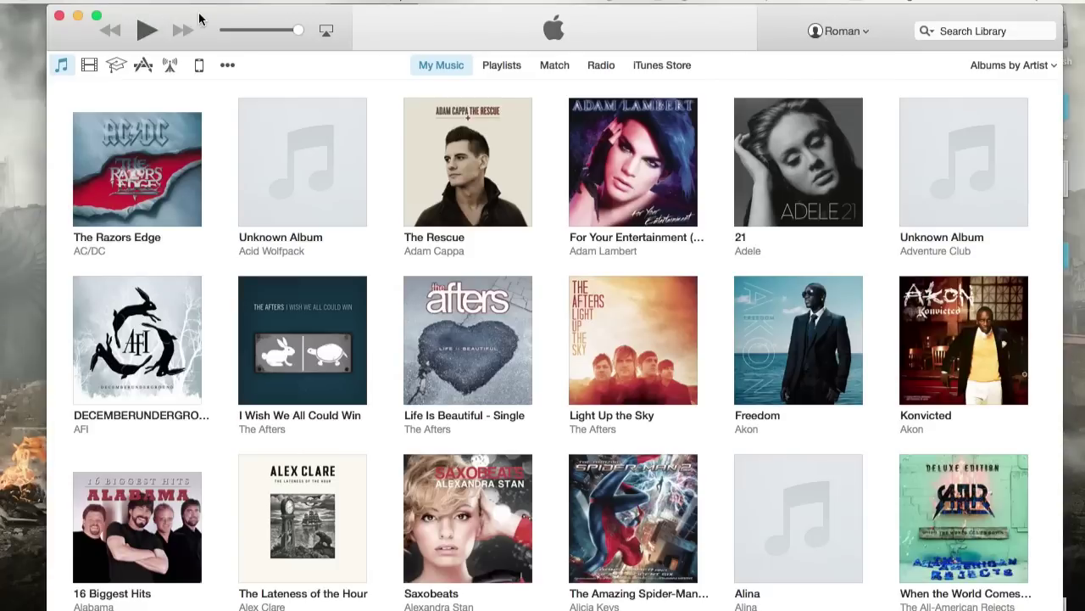
{"action": "left_click_drag", "start_coordinate": [201, 17], "coordinate": [194, 14]}
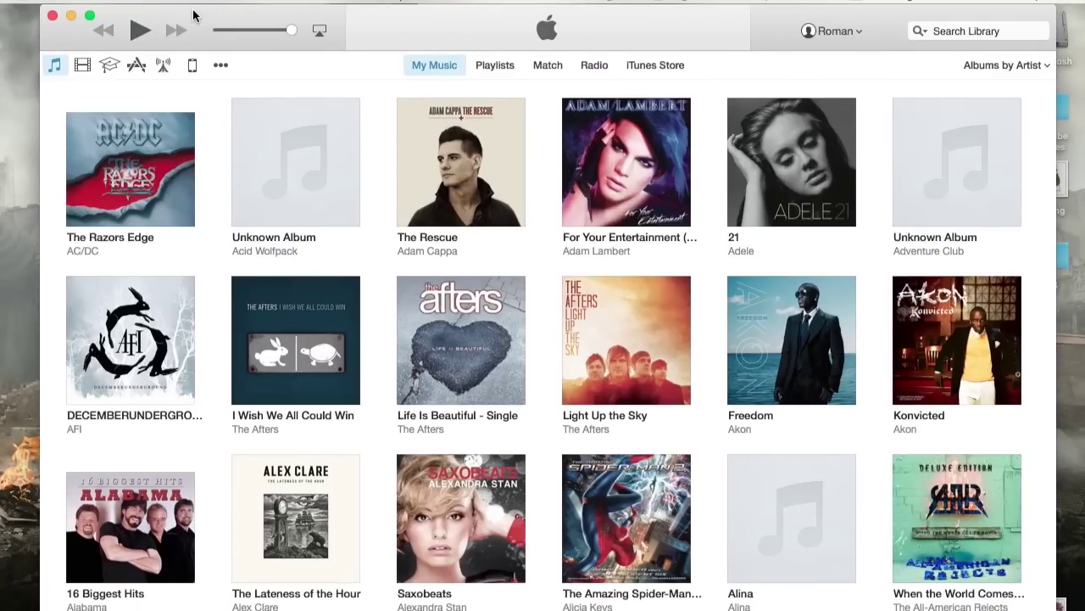
{"action": "left_click", "coordinate": [194, 68]}
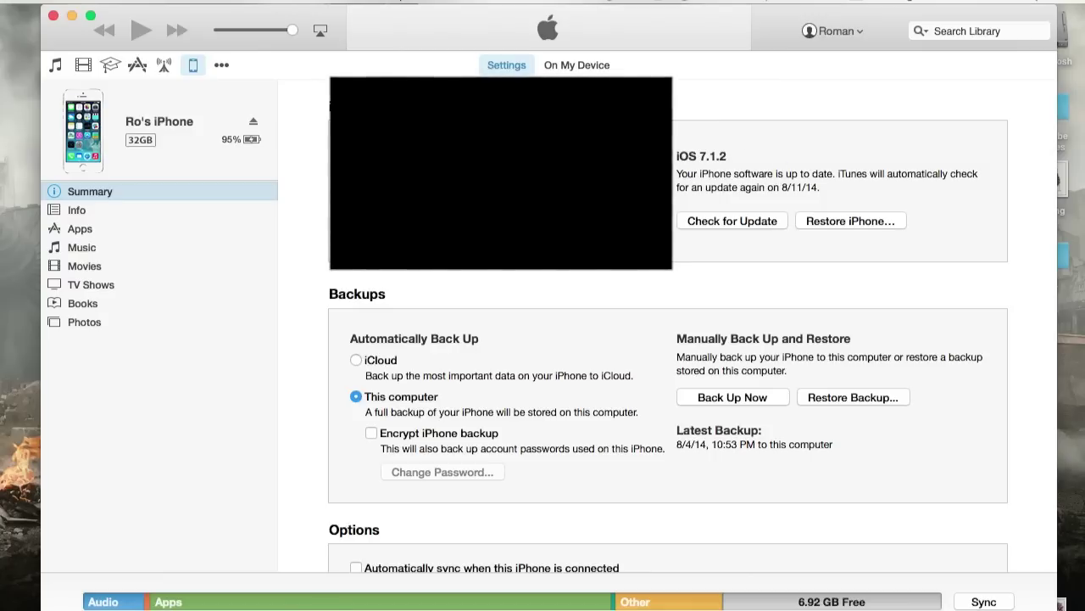
{"action": "left_click", "coordinate": [193, 65]}
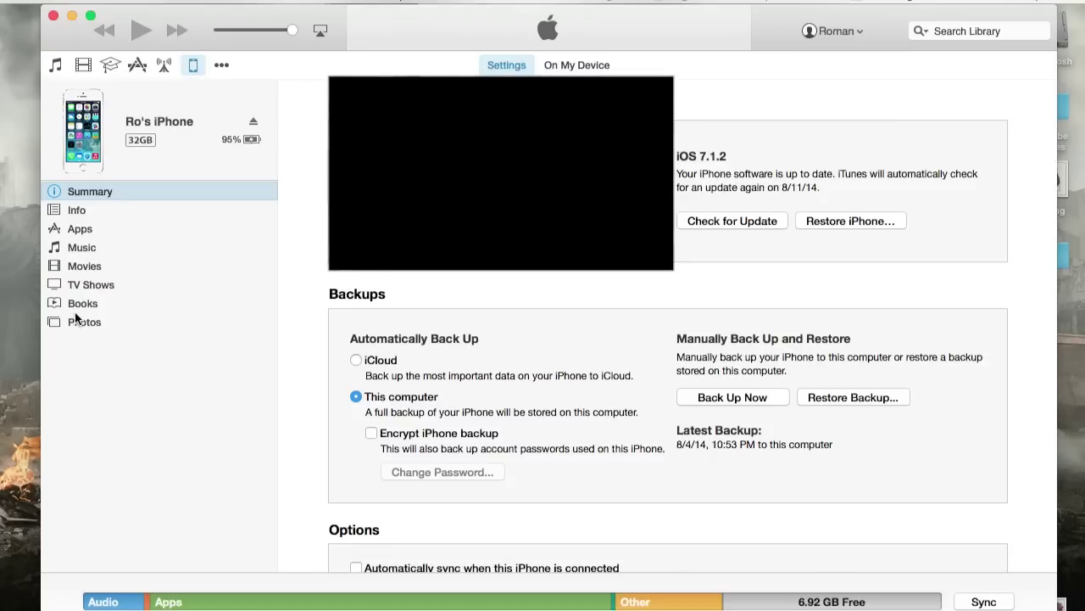
Step: Look through the iPhone's Apps, Music, Movies, TV Shows and Books settings and return to its summary
{"action": "left_click", "coordinate": [85, 232]}
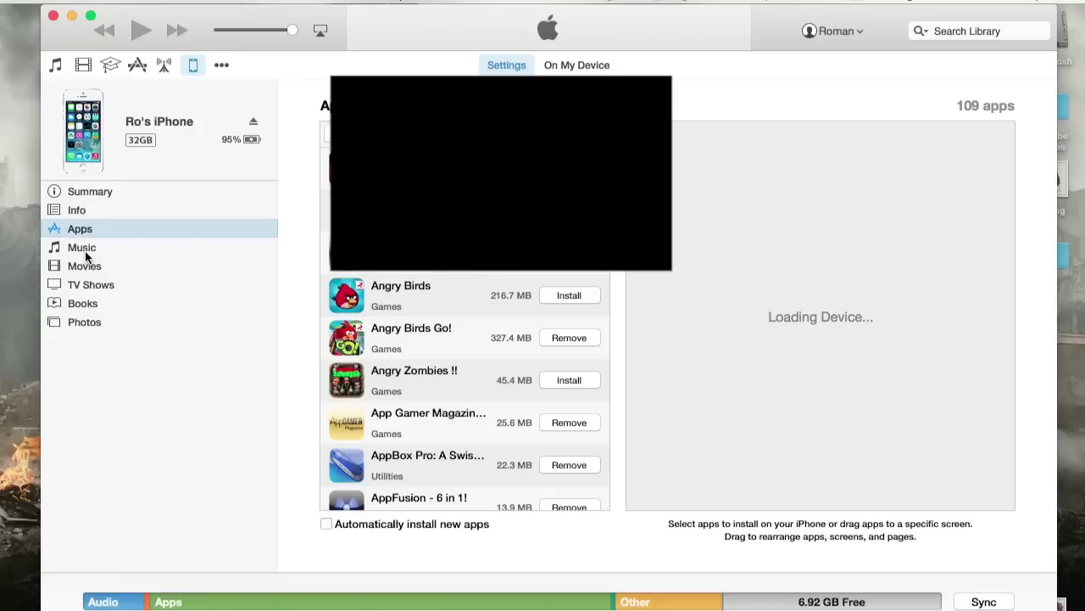
{"action": "left_click", "coordinate": [84, 254]}
{"action": "left_click", "coordinate": [85, 266]}
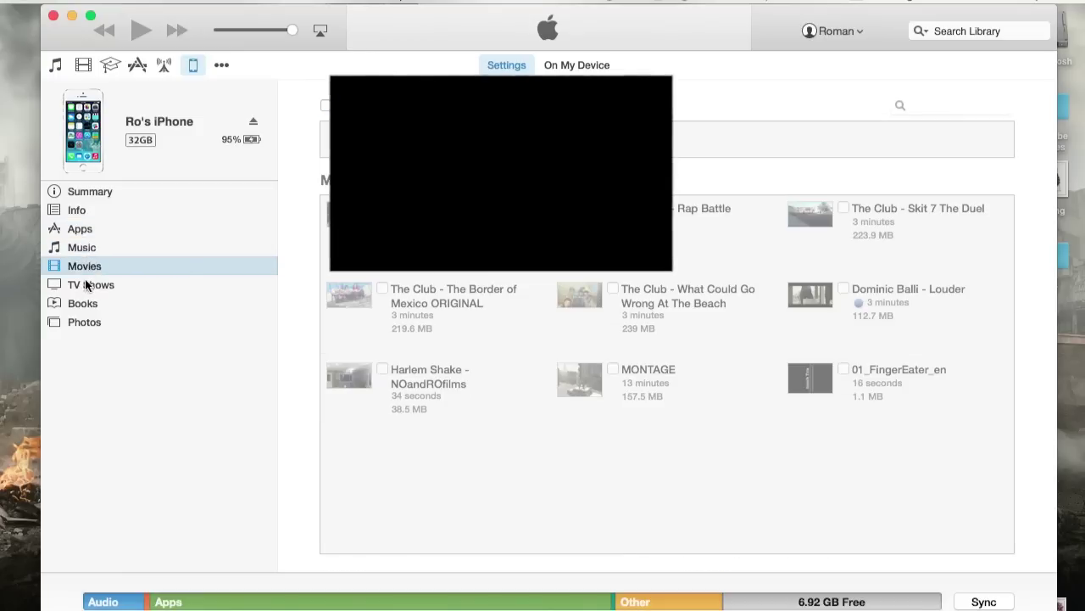
{"action": "left_click", "coordinate": [88, 285]}
{"action": "left_click", "coordinate": [88, 302]}
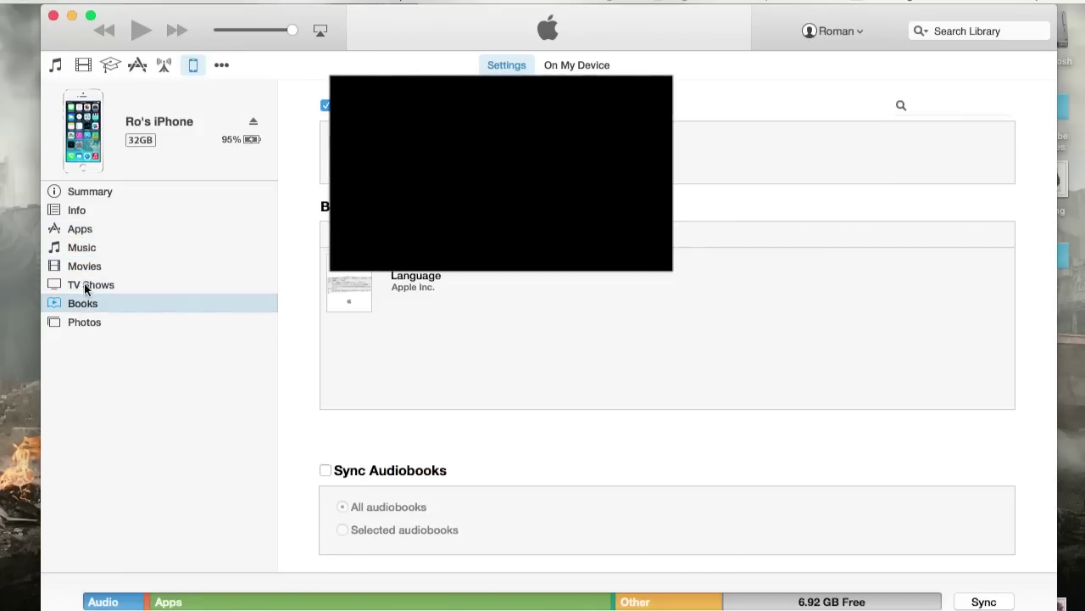
{"action": "left_click", "coordinate": [87, 192]}
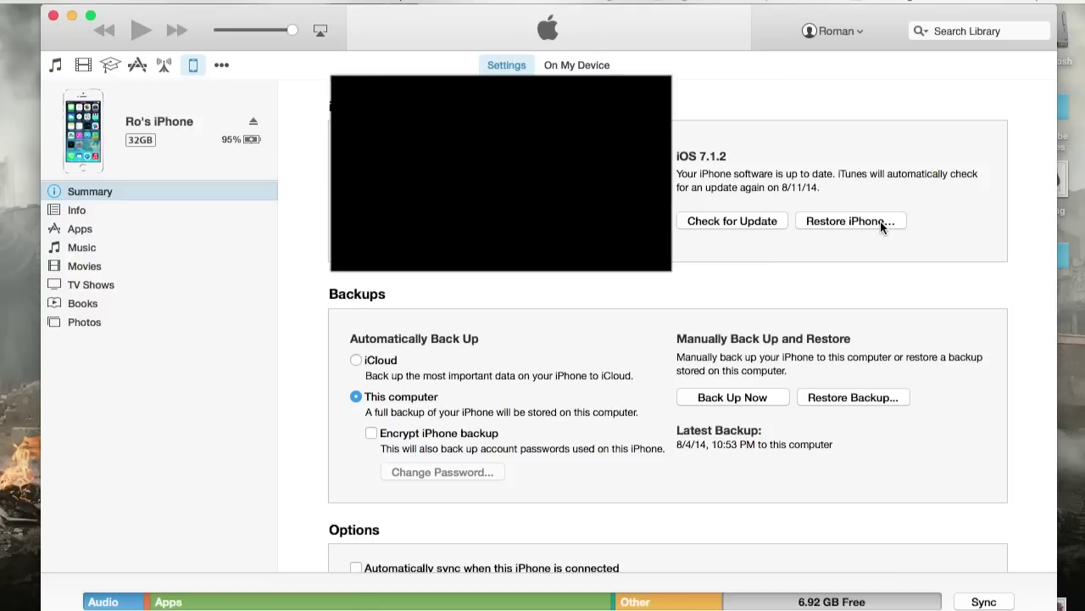
Step: Examine the software update, backup and sync options on the iPhone's summary page
{"action": "scroll", "coordinate": [448, 373], "scroll_direction": "down", "scroll_amount": 3}
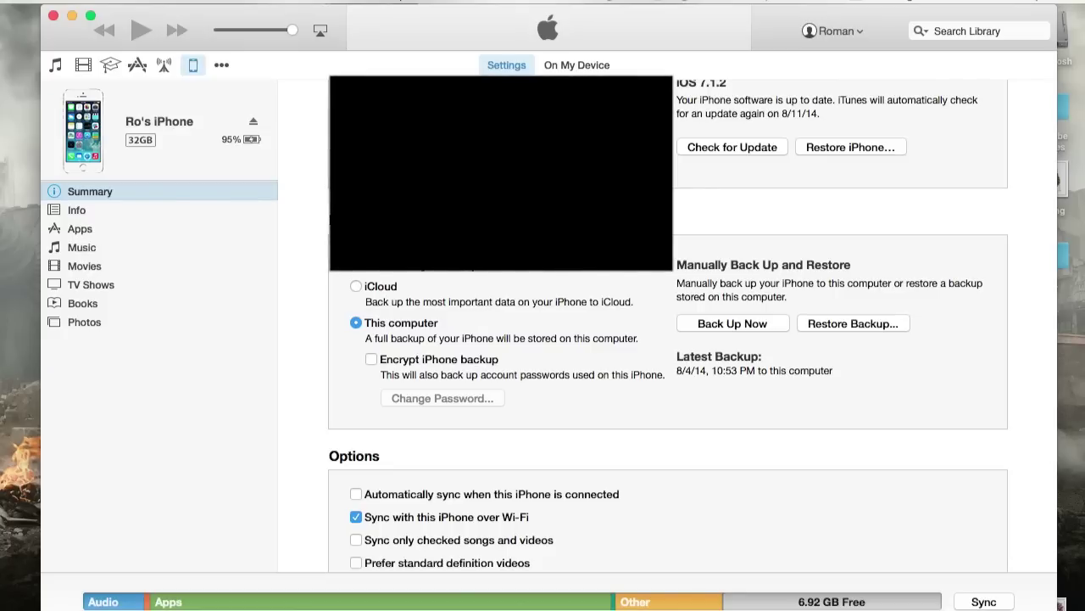
{"action": "scroll", "coordinate": [448, 327], "scroll_direction": "up", "scroll_amount": 1}
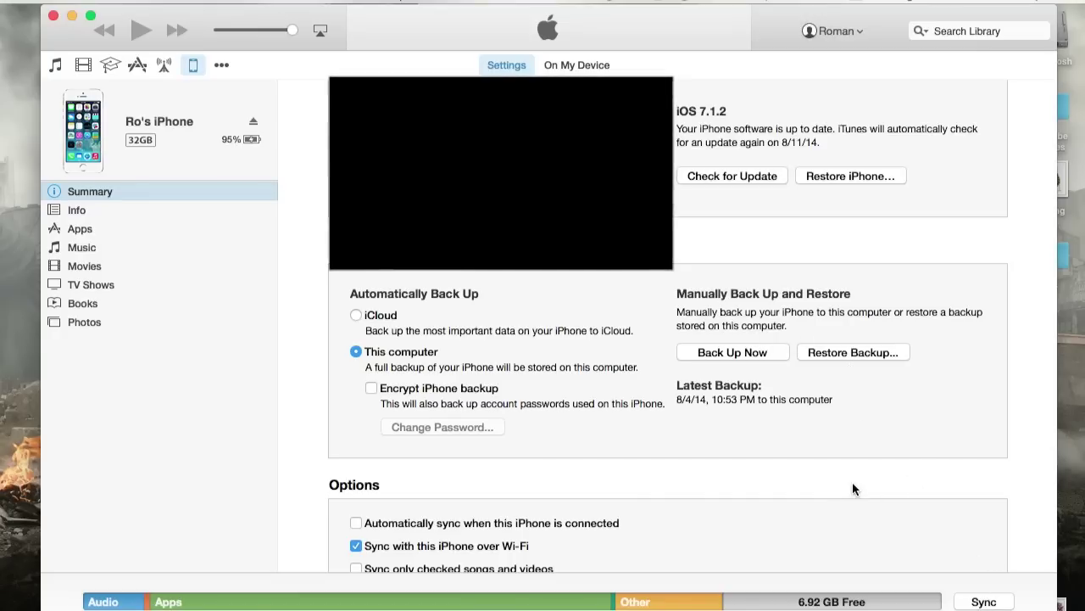
{"action": "scroll", "coordinate": [679, 458], "scroll_direction": "down", "scroll_amount": 1}
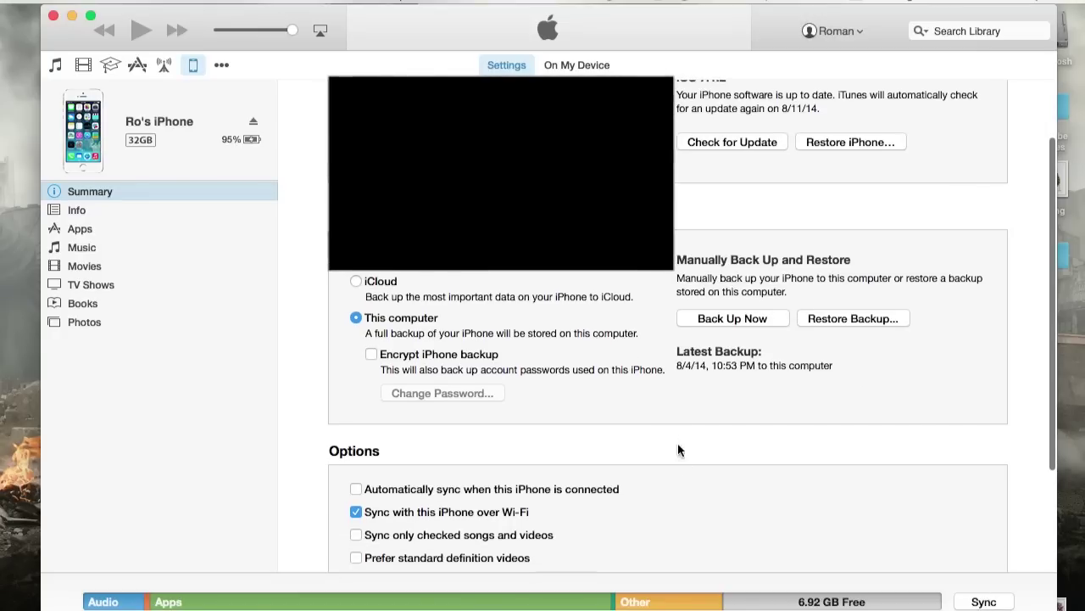
{"action": "scroll", "coordinate": [731, 379], "scroll_direction": "down", "scroll_amount": 2}
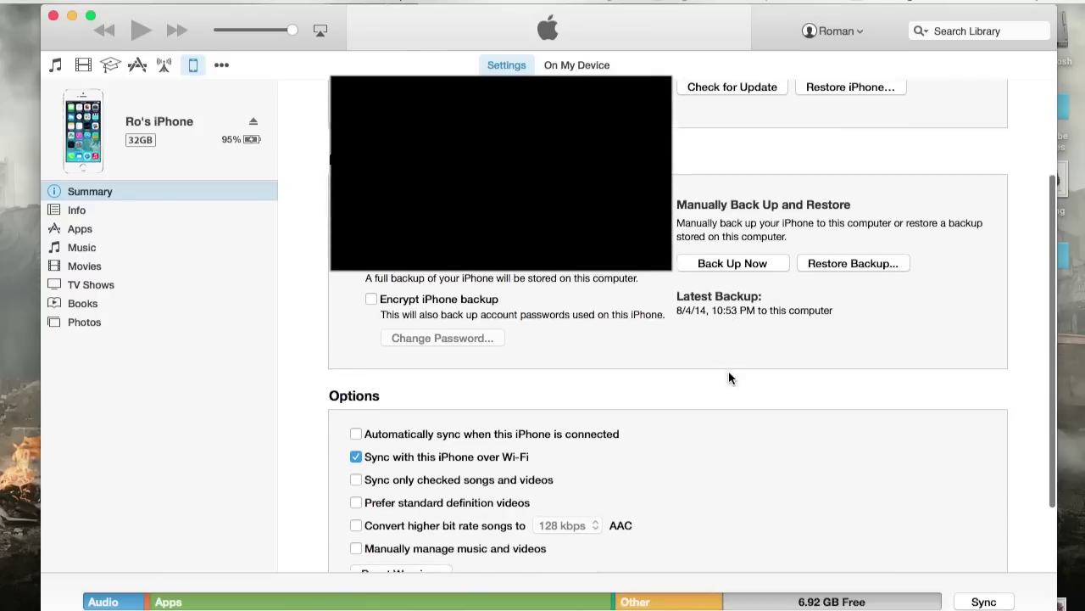
{"action": "scroll", "coordinate": [728, 378], "scroll_direction": "down", "scroll_amount": 3}
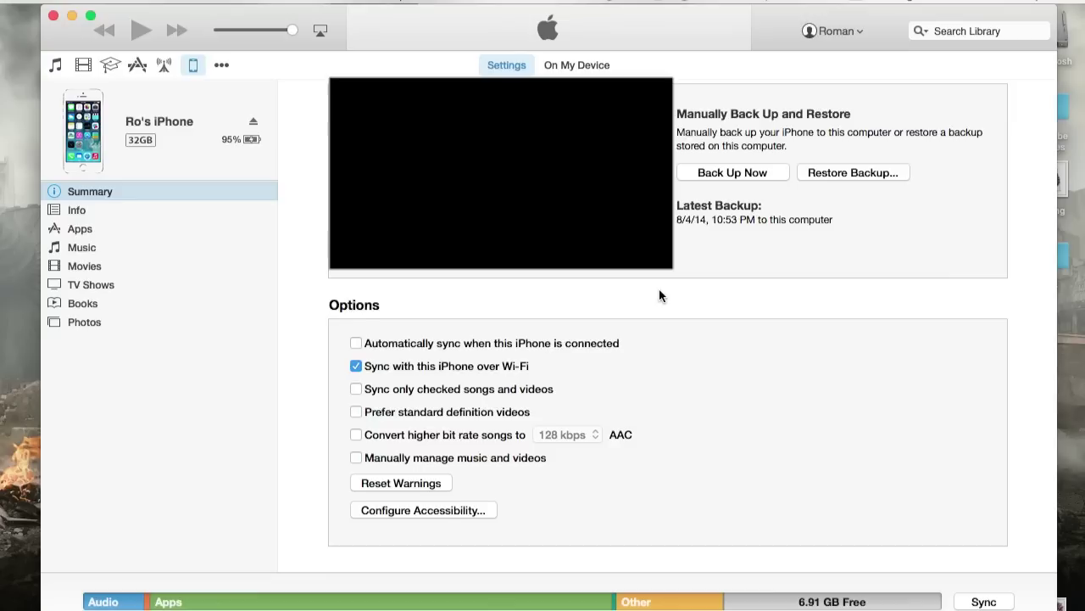
{"action": "scroll", "coordinate": [659, 293], "scroll_direction": "up", "scroll_amount": 5}
{"action": "scroll", "coordinate": [659, 295], "scroll_direction": "up", "scroll_amount": 2}
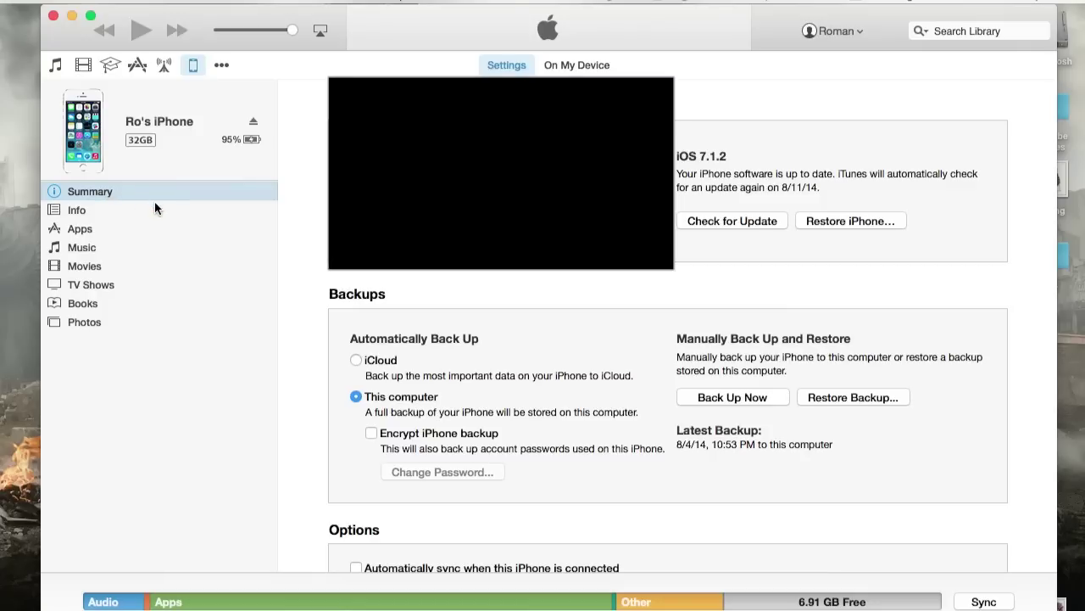
Step: Review the iPhone's contact and calendar sync settings and its list of installable and removable apps
{"action": "left_click", "coordinate": [77, 210]}
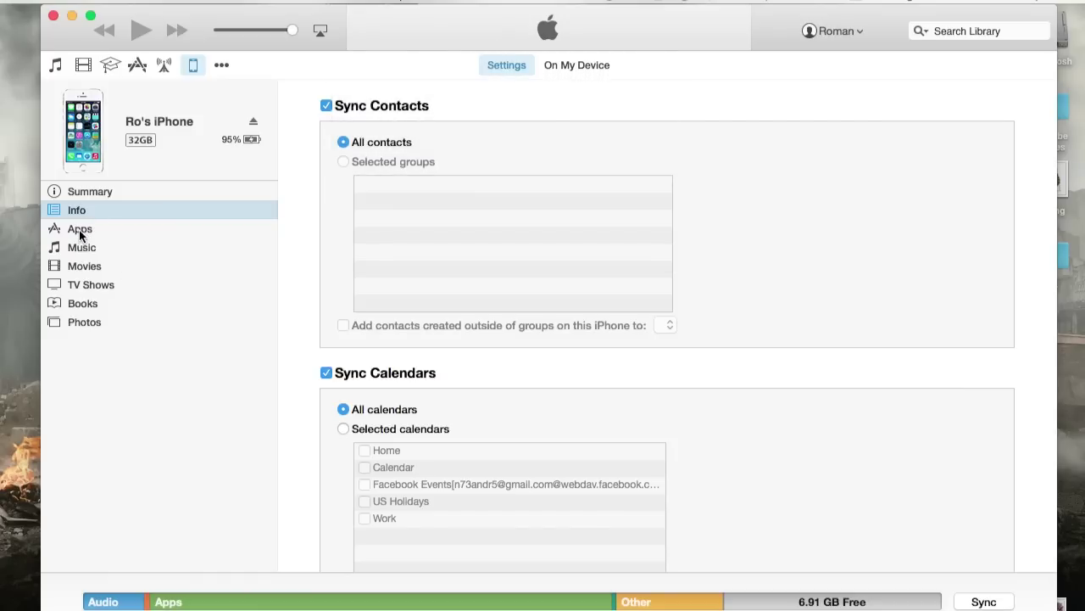
{"action": "left_click", "coordinate": [80, 228]}
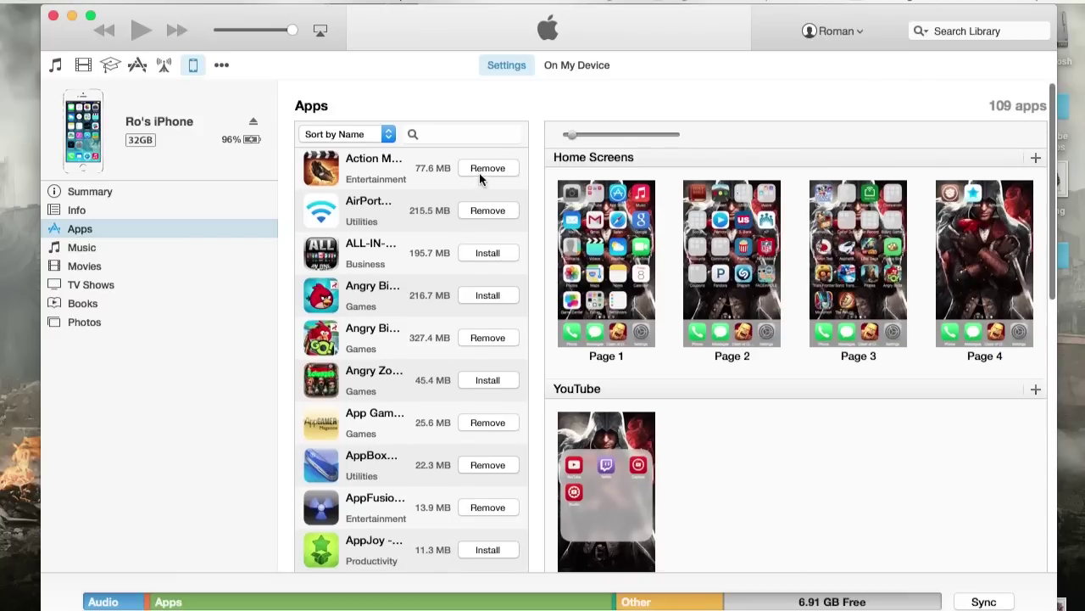
{"action": "scroll", "coordinate": [457, 282], "scroll_direction": "down", "scroll_amount": 3}
{"action": "scroll", "coordinate": [457, 282], "scroll_direction": "up", "scroll_amount": 1}
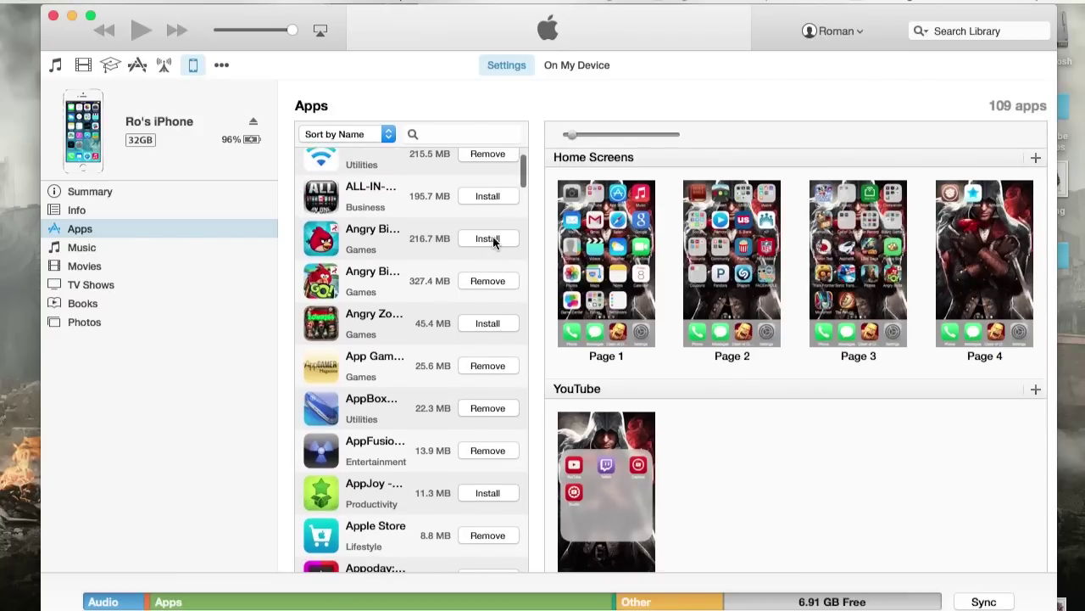
{"action": "scroll", "coordinate": [428, 263], "scroll_direction": "up", "scroll_amount": 2}
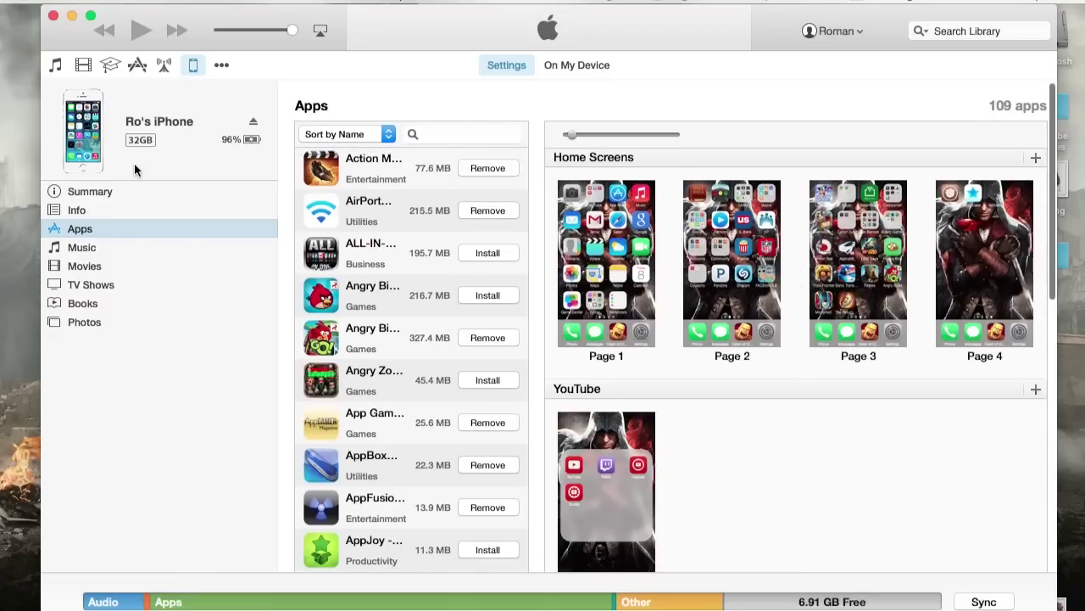
Step: Try syncing the entire music library and return to selected playlists, artists, albums, and genres
{"action": "left_click", "coordinate": [83, 248]}
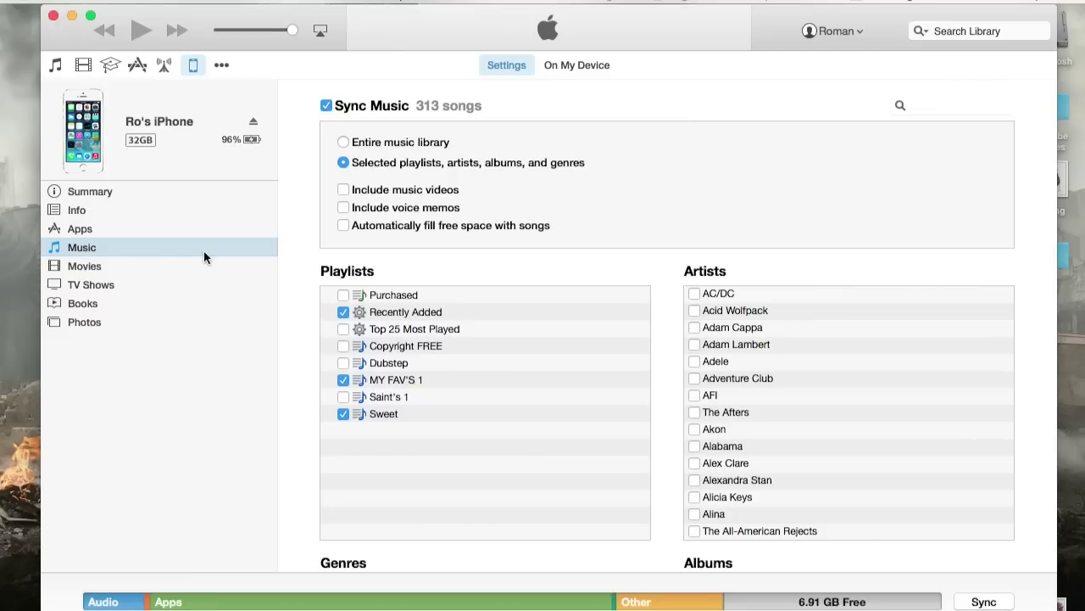
{"action": "left_click", "coordinate": [347, 146]}
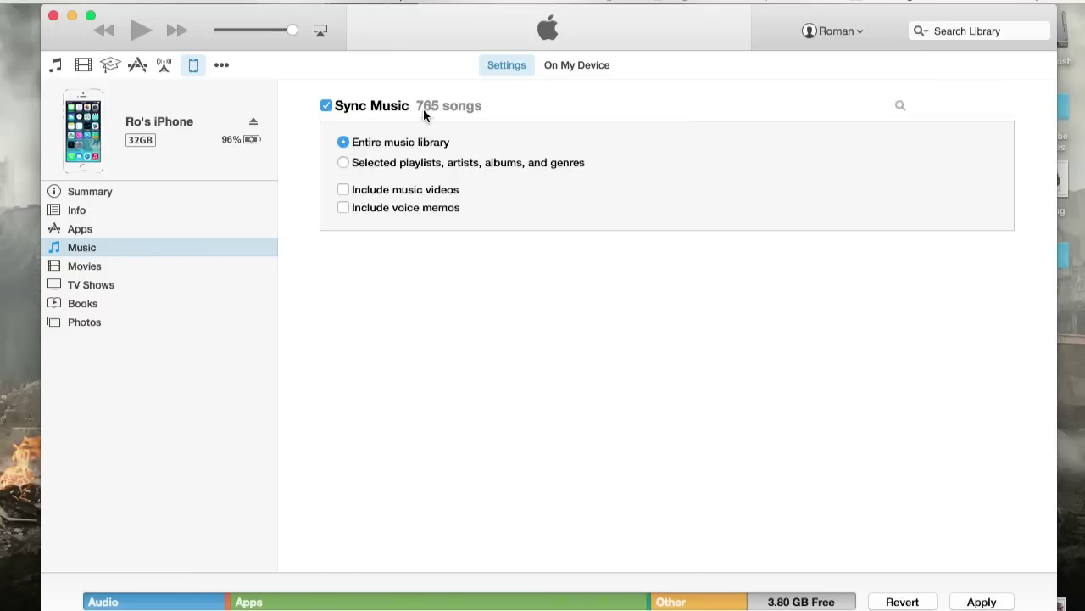
{"action": "left_click", "coordinate": [344, 163]}
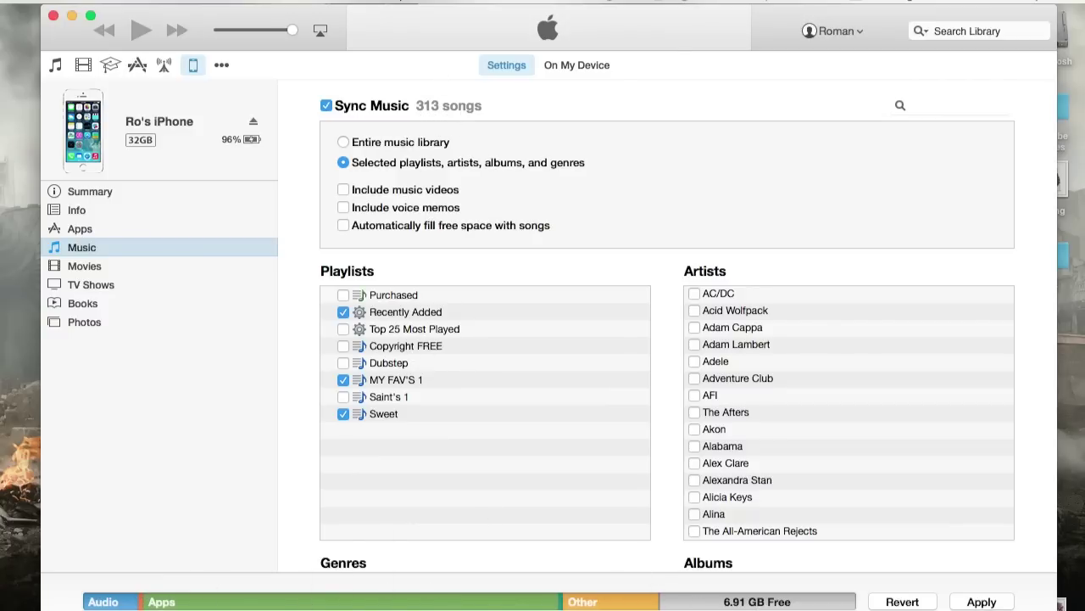
Step: Check how much iPhone storage each content category uses in the capacity bar
{"action": "mouse_move", "coordinate": [552, 602]}
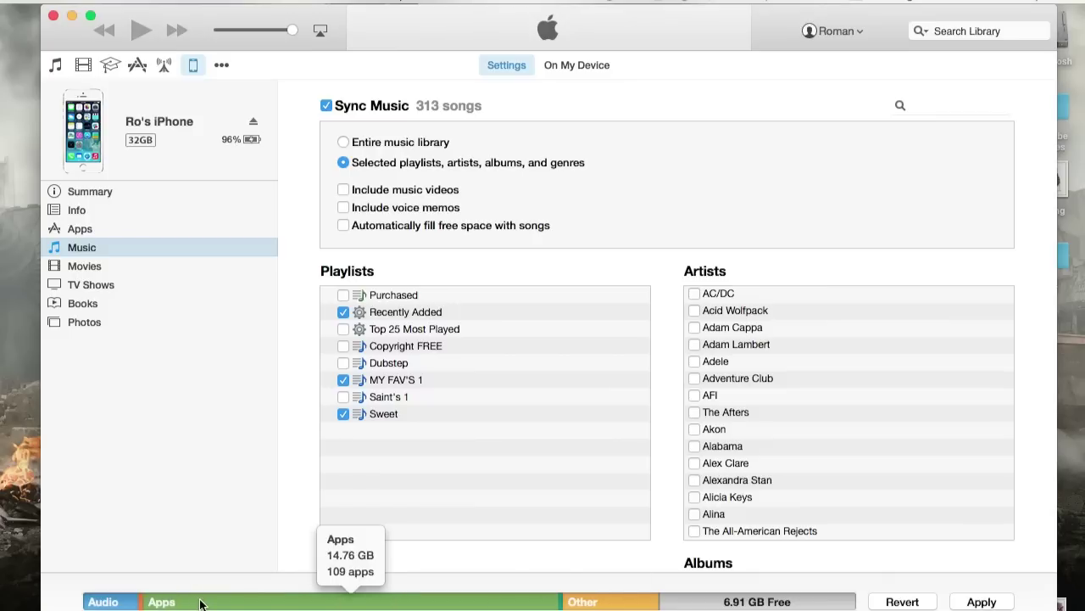
{"action": "mouse_move", "coordinate": [112, 604]}
{"action": "mouse_move", "coordinate": [201, 602]}
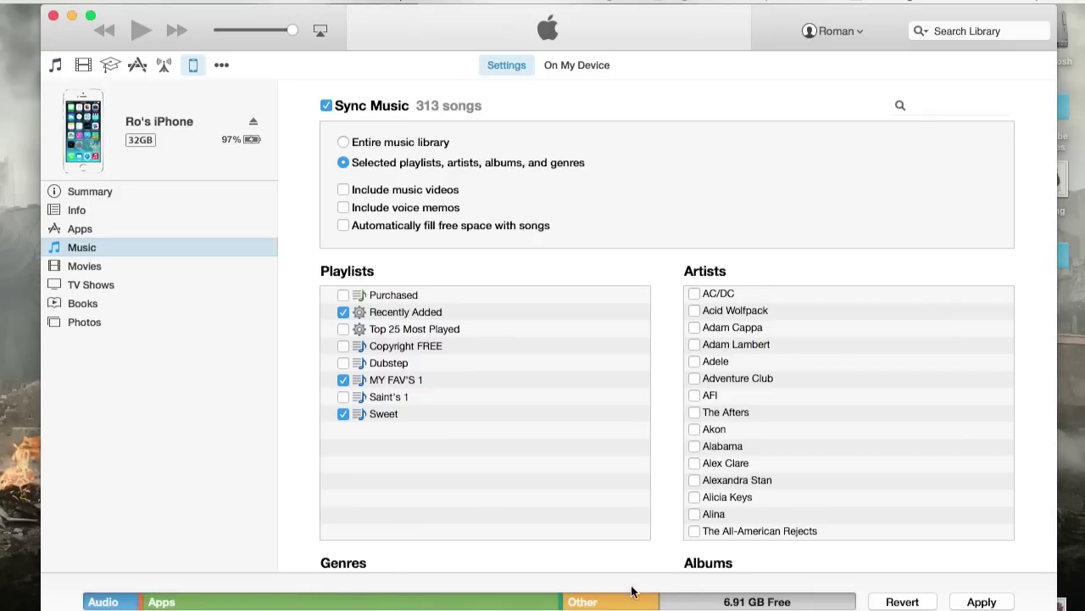
{"action": "mouse_move", "coordinate": [606, 600]}
Step: Review the Movies, TV Shows and Books sync settings, briefly toggling TV show syncing on and off
{"action": "left_click", "coordinate": [82, 264]}
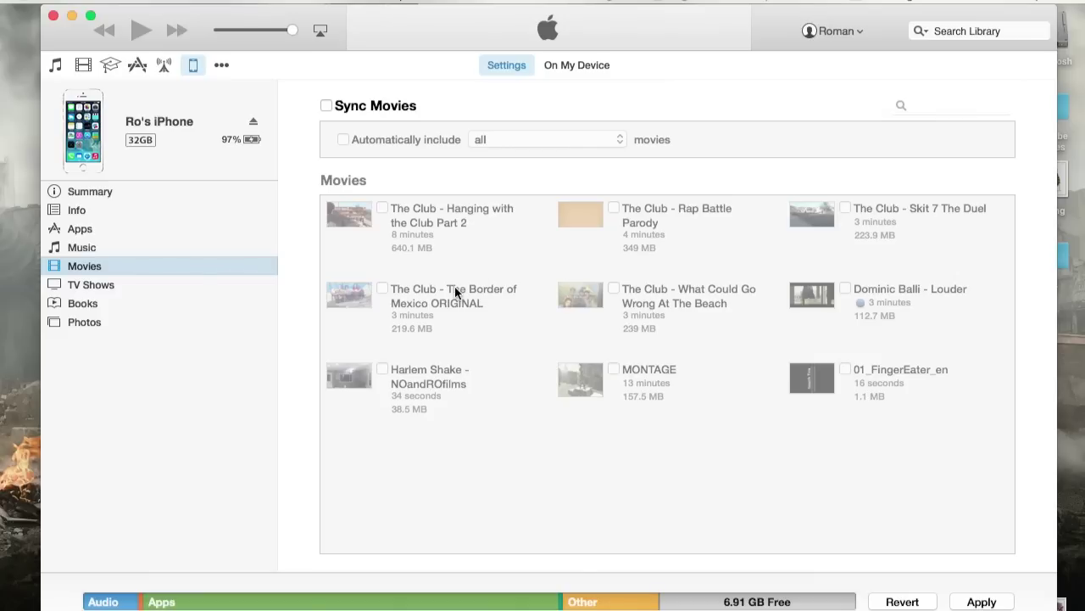
{"action": "left_click", "coordinate": [95, 285]}
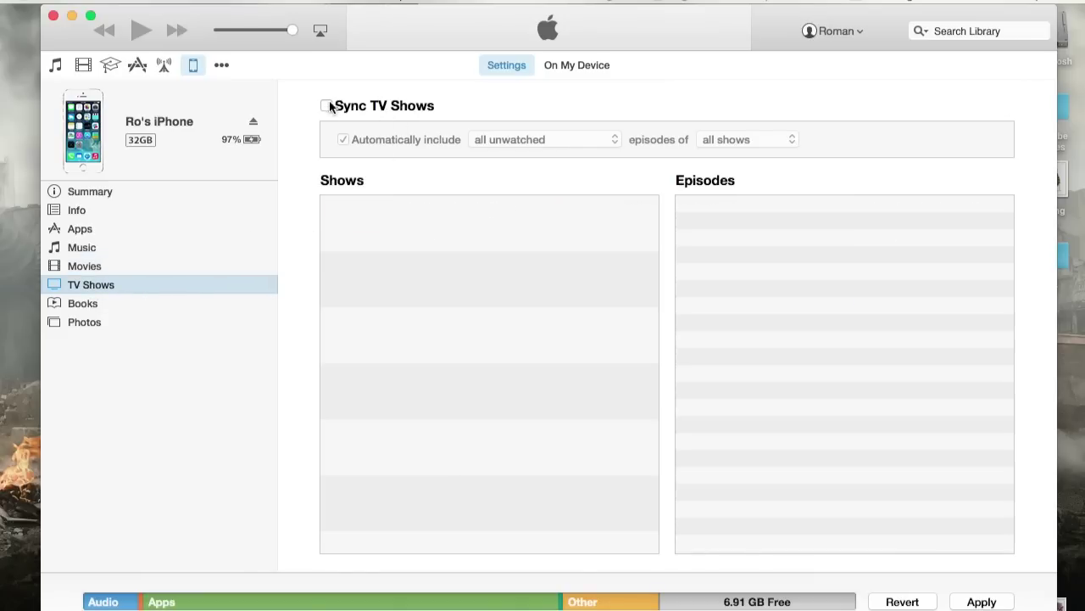
{"action": "left_click", "coordinate": [327, 105]}
{"action": "left_click", "coordinate": [327, 105]}
{"action": "left_click", "coordinate": [81, 305]}
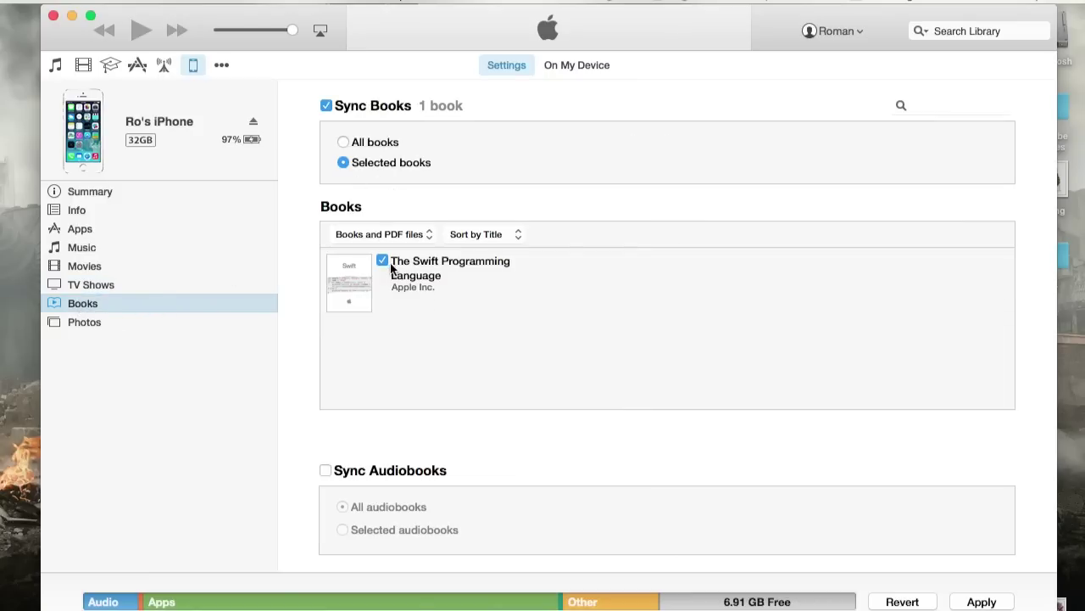
Step: View the photo sync sources, try turning photo syncing off while keeping the synced photos, and re-enable it
{"action": "left_click", "coordinate": [86, 322]}
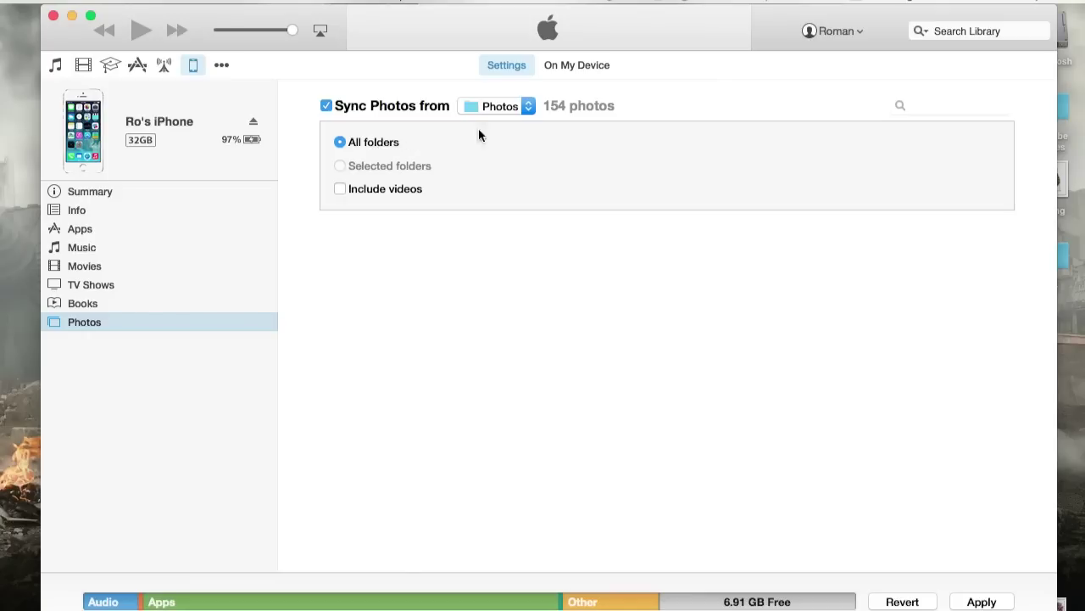
{"action": "left_click", "coordinate": [525, 105]}
{"action": "left_click", "coordinate": [541, 165]}
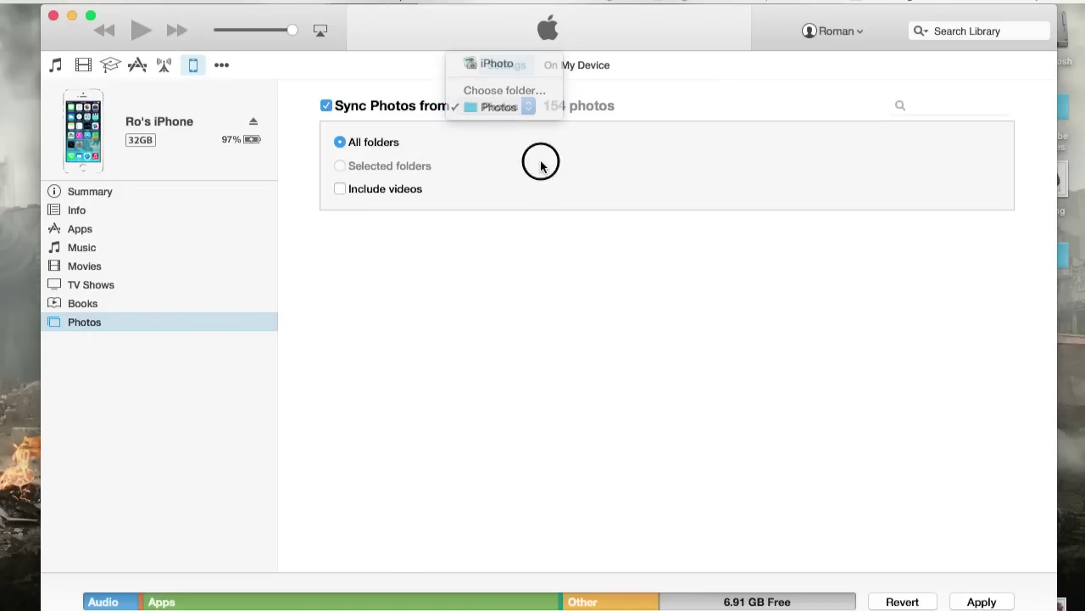
{"action": "left_click", "coordinate": [327, 106]}
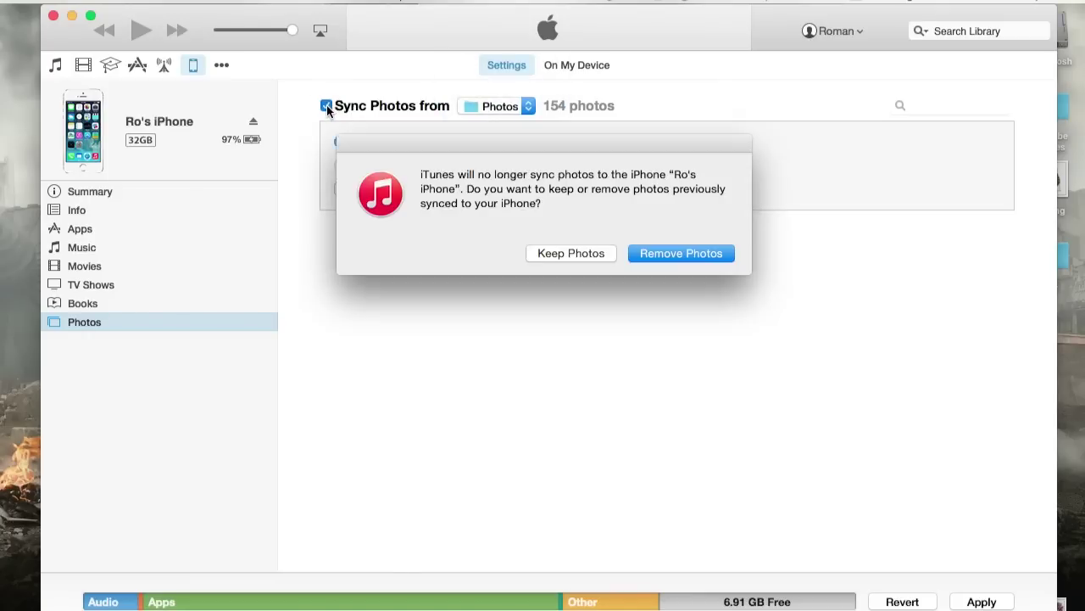
{"action": "left_click", "coordinate": [570, 253]}
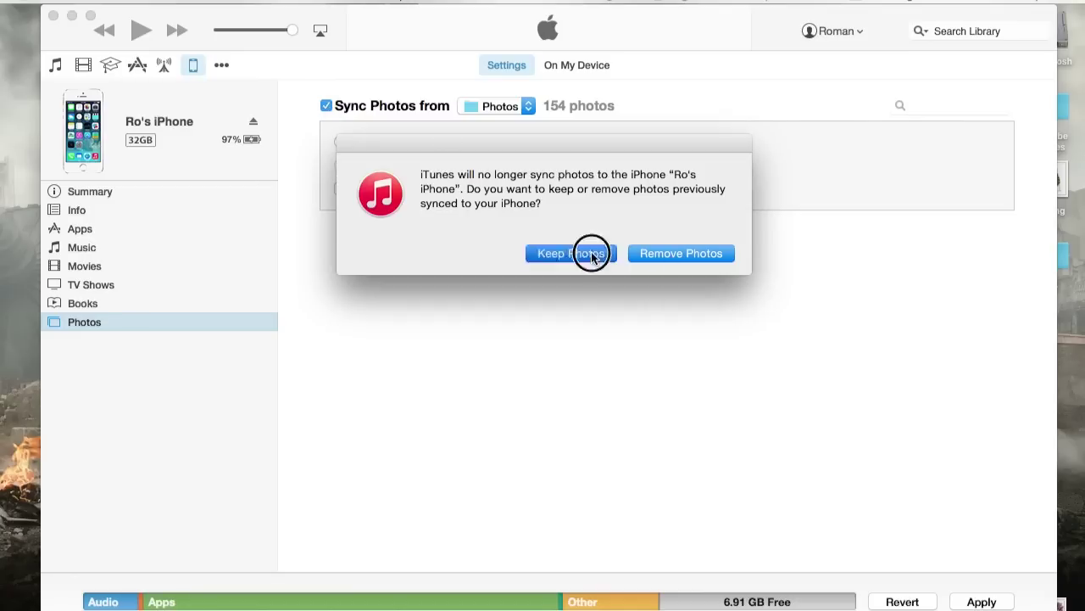
{"action": "left_click", "coordinate": [326, 105]}
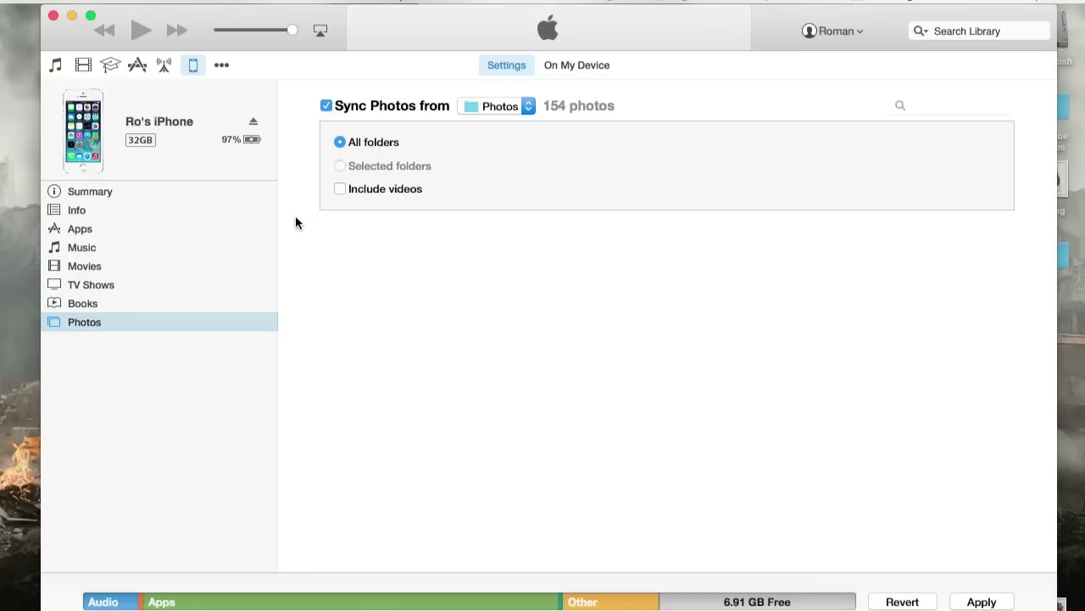
Step: Return to the iPhone's summary and apply the settings to start syncing
{"action": "left_click", "coordinate": [83, 193]}
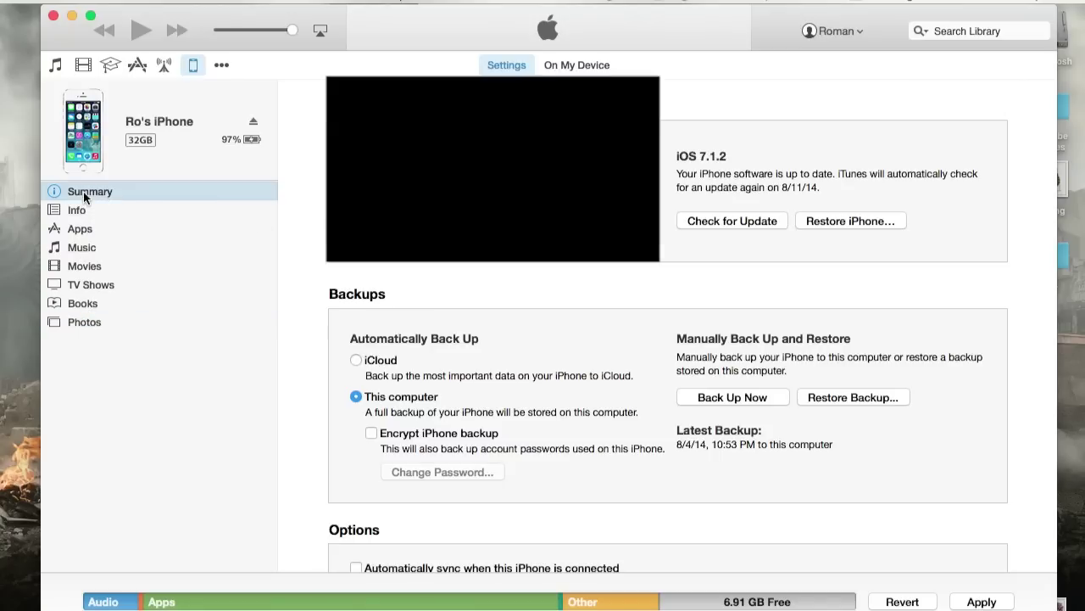
{"action": "left_click", "coordinate": [982, 602]}
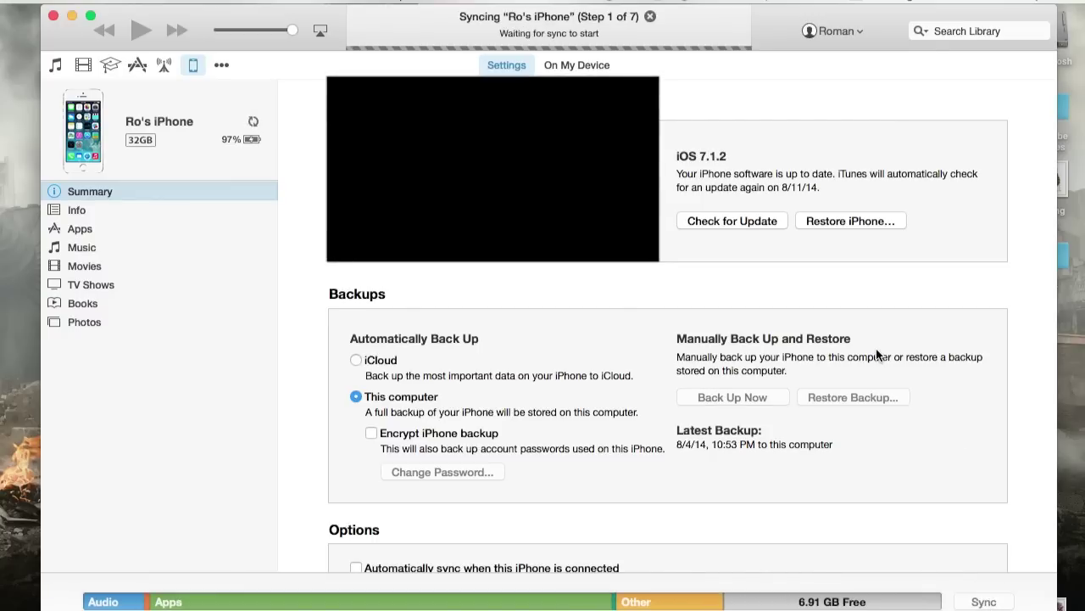